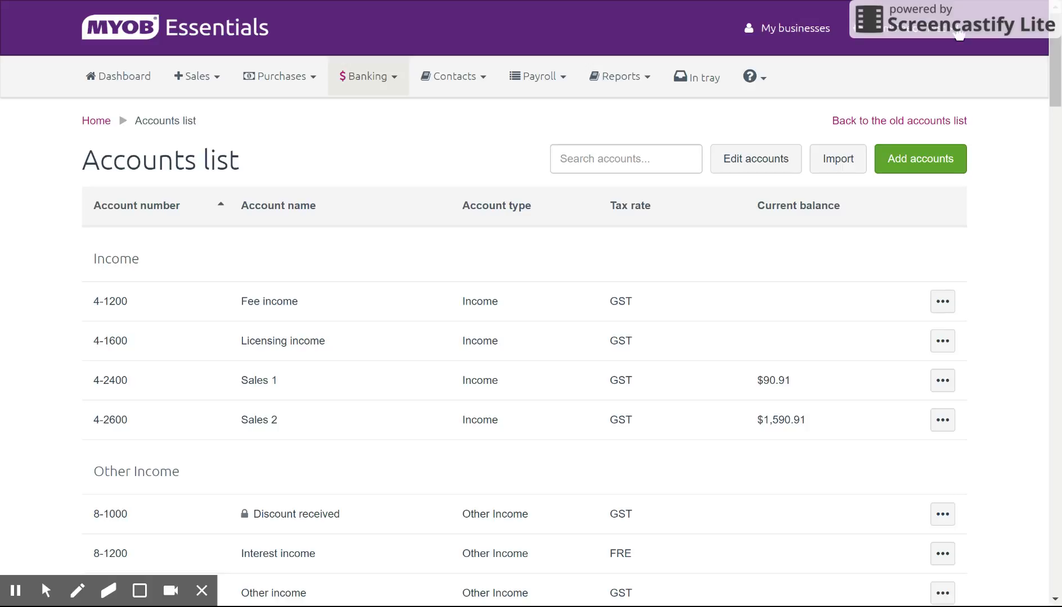
- Go to the Accounts list from the settings menu and scroll through the existing accounts
click(956, 27)
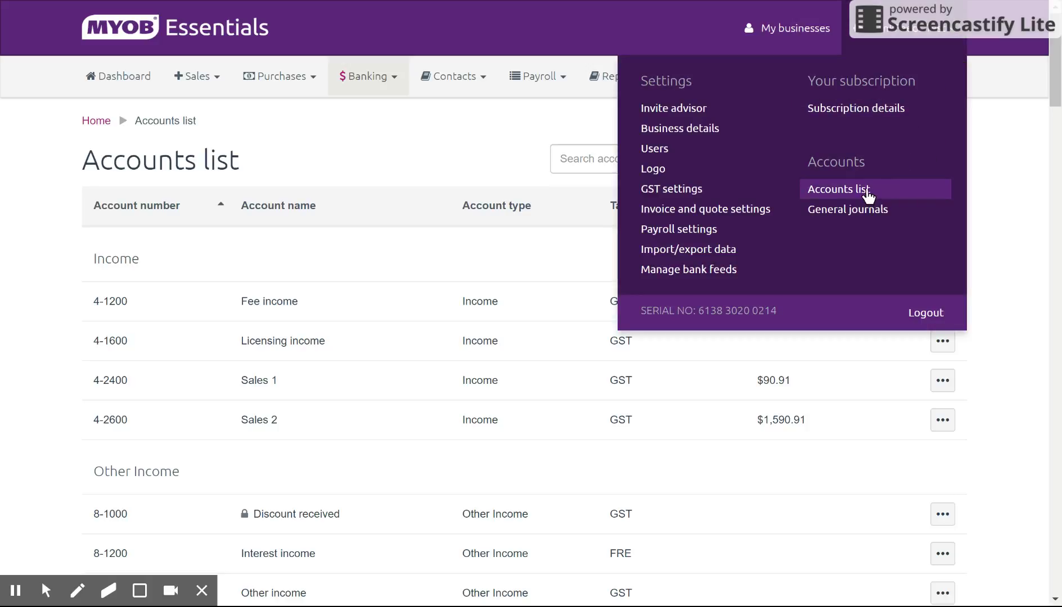
click(888, 179)
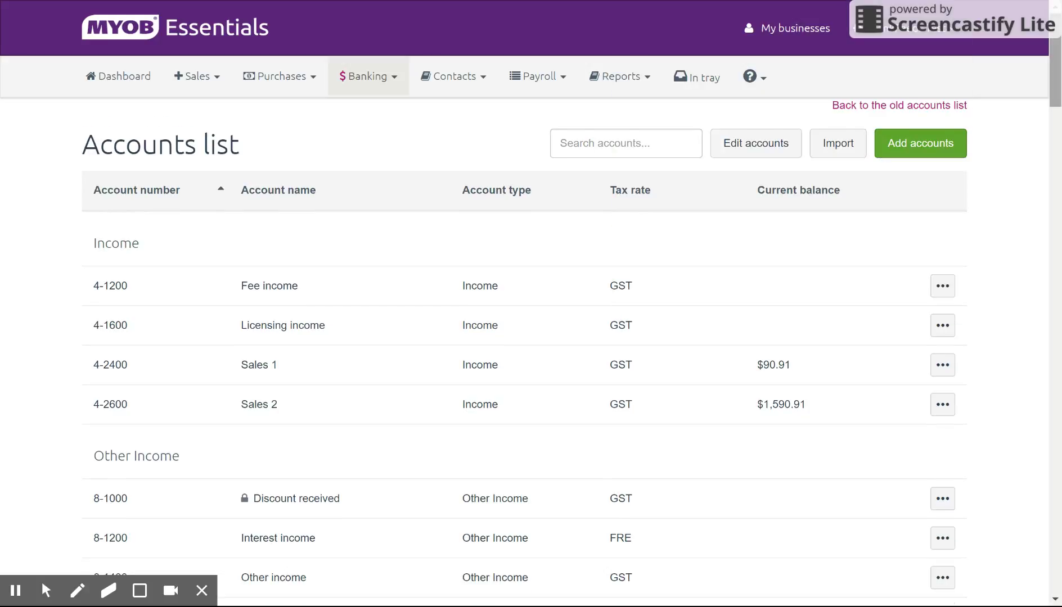
scroll(1041, 63, down, 2)
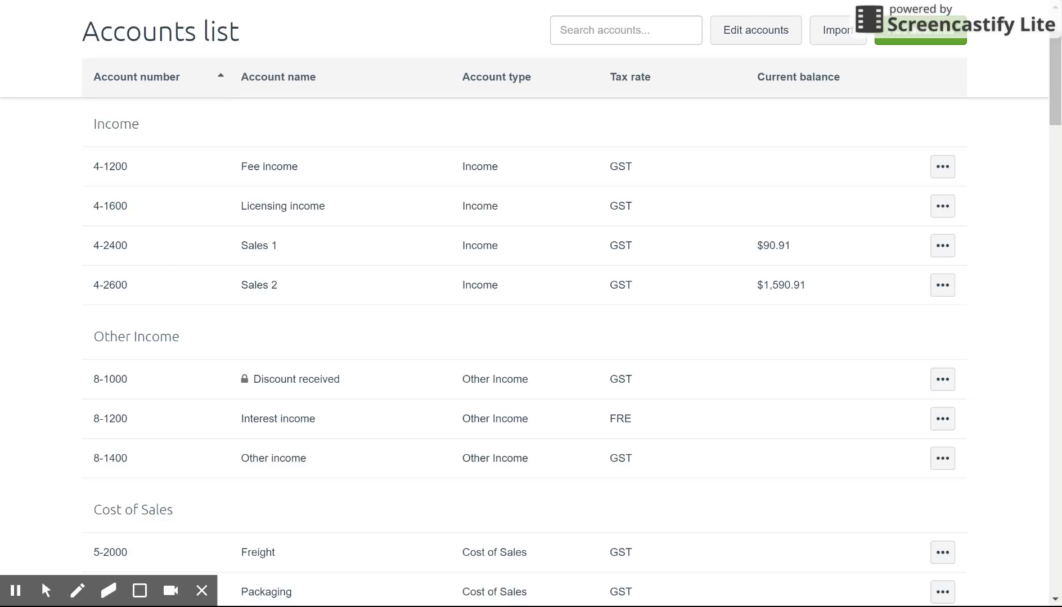
scroll(494, 496, down, 7)
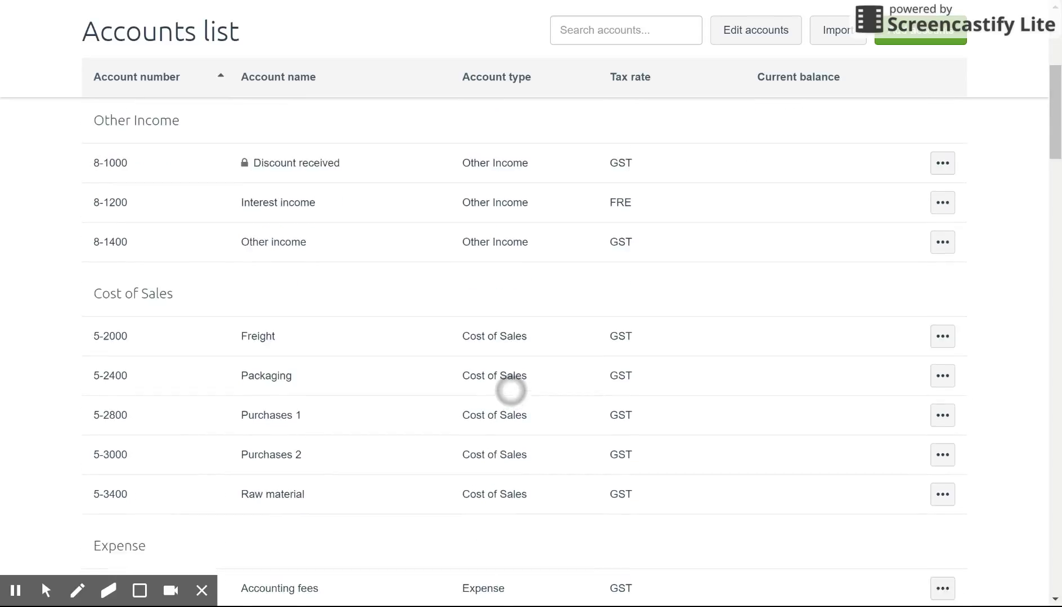
scroll(506, 407, down, 4)
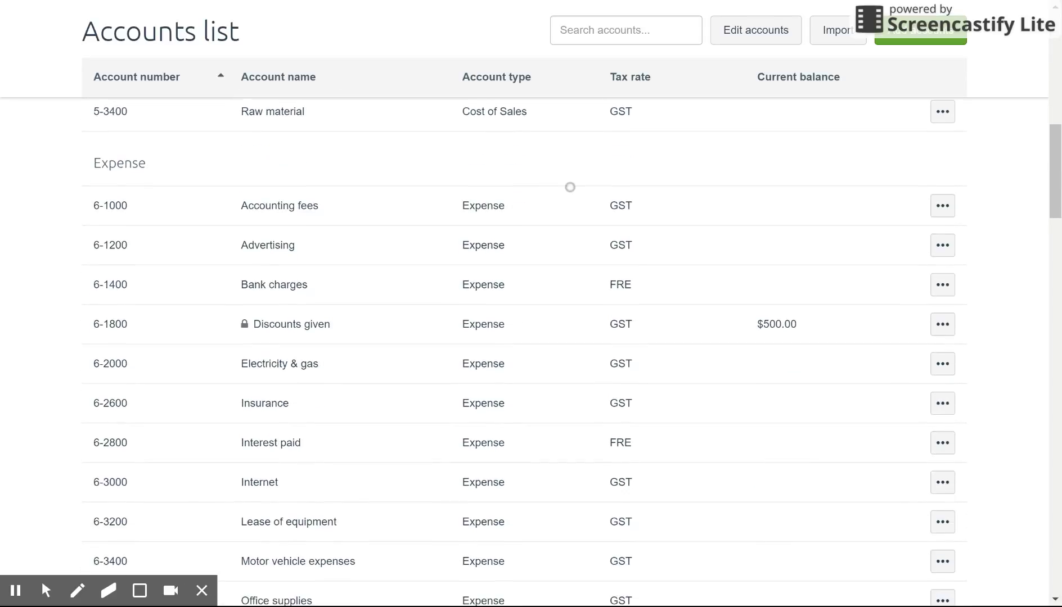
scroll(735, 290, up, 12)
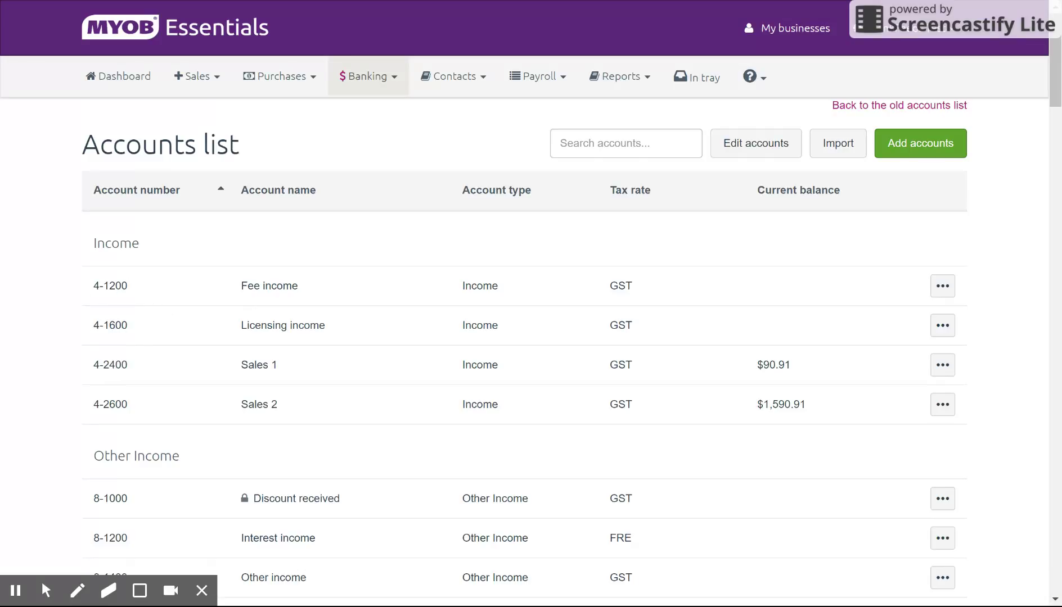
- Add account 4-1300 named Product Sales with the GST tax rate and save it
click(924, 147)
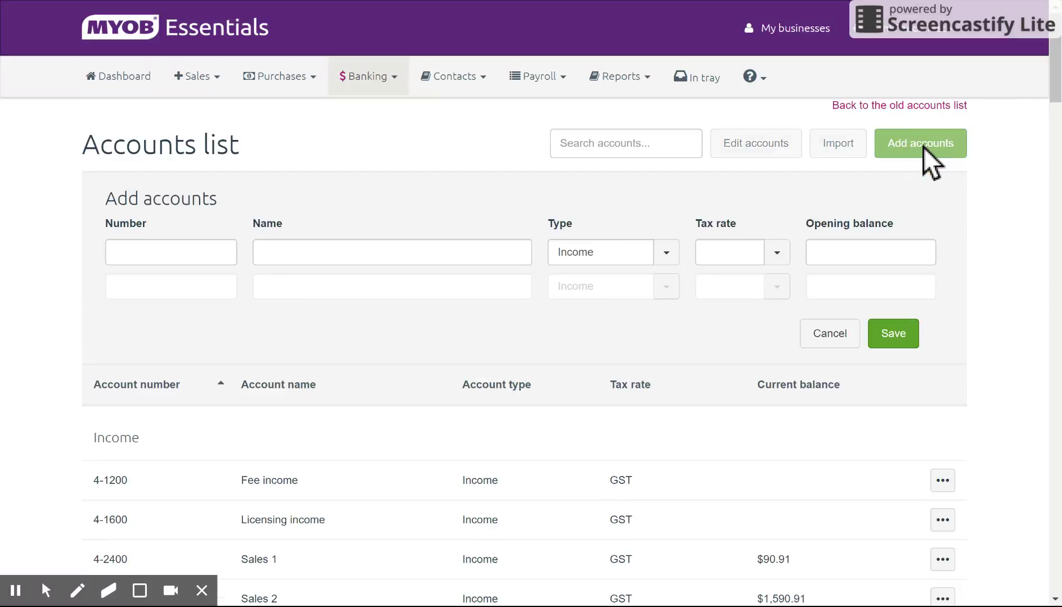
click(203, 248)
text(4-1300)
key(Tab)
text(Product Sales)
key(Tab)
key(Tab)
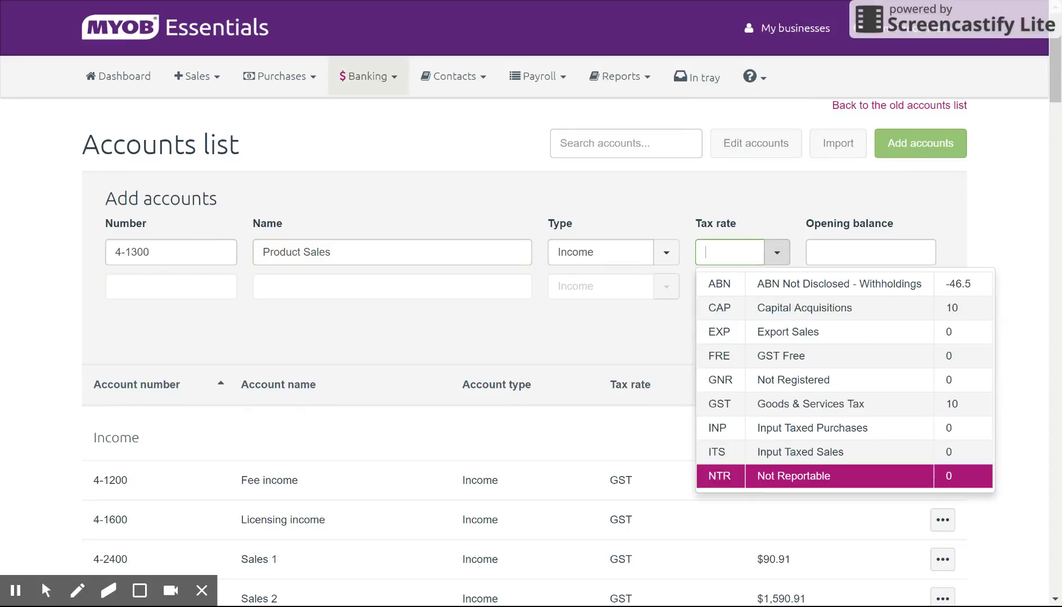
text(GST)
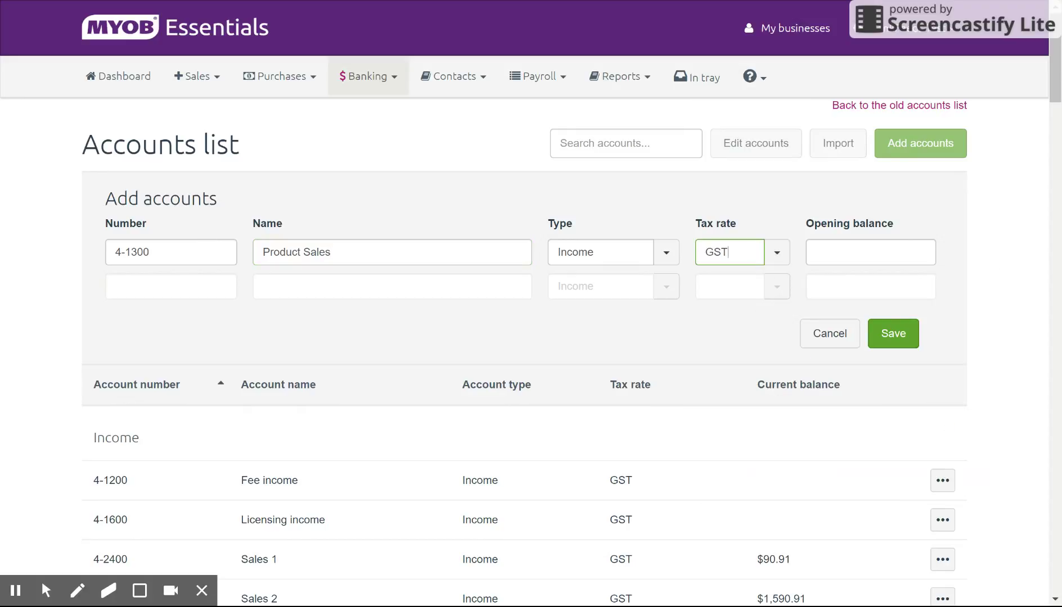
key(Return)
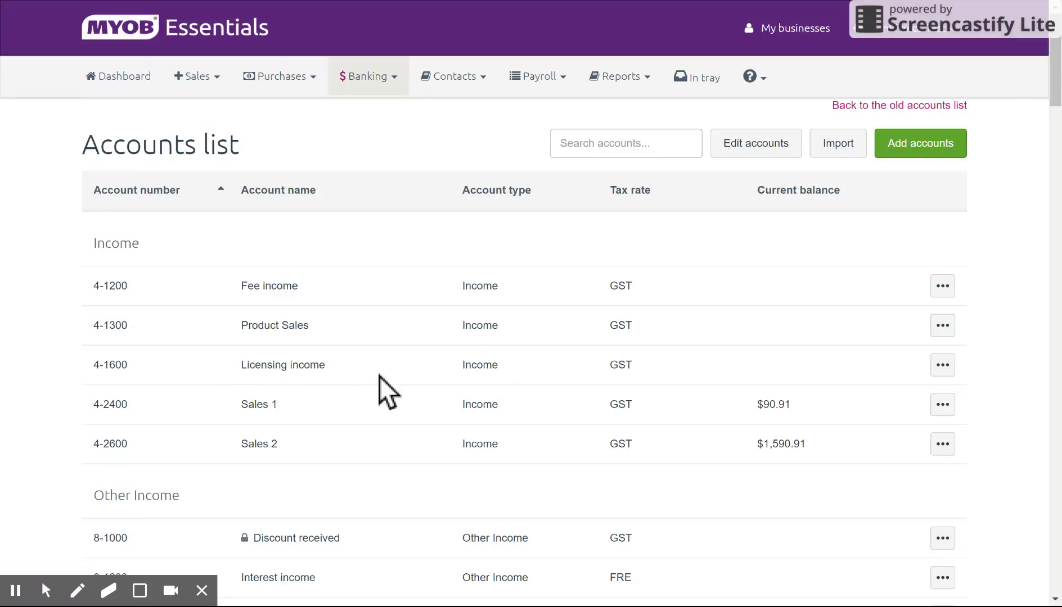
click(940, 364)
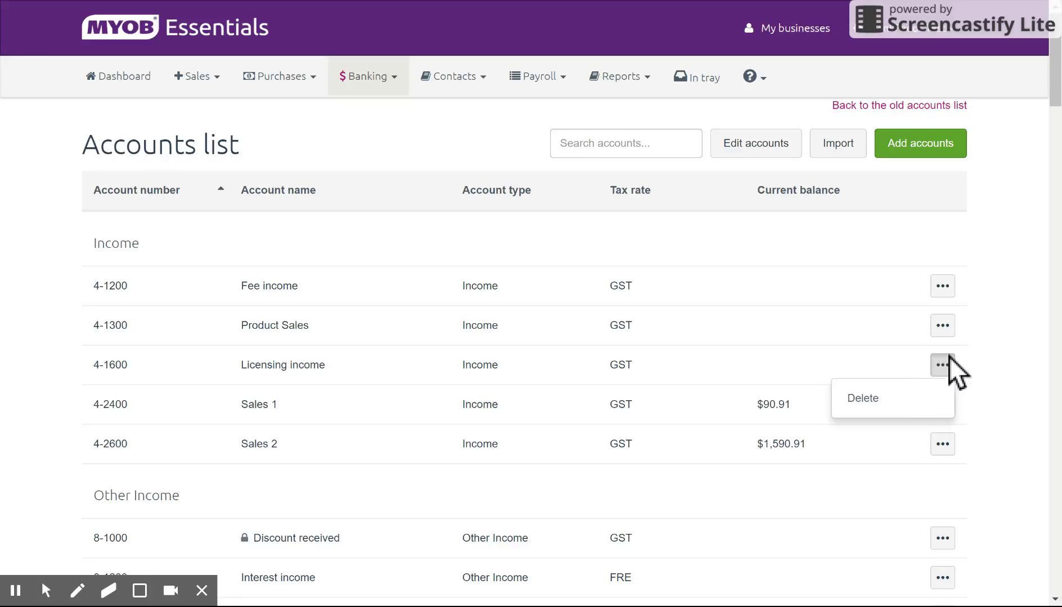
- In the account edit view, replace the 4-1600 name Licensing income with Service Sales and save
click(898, 372)
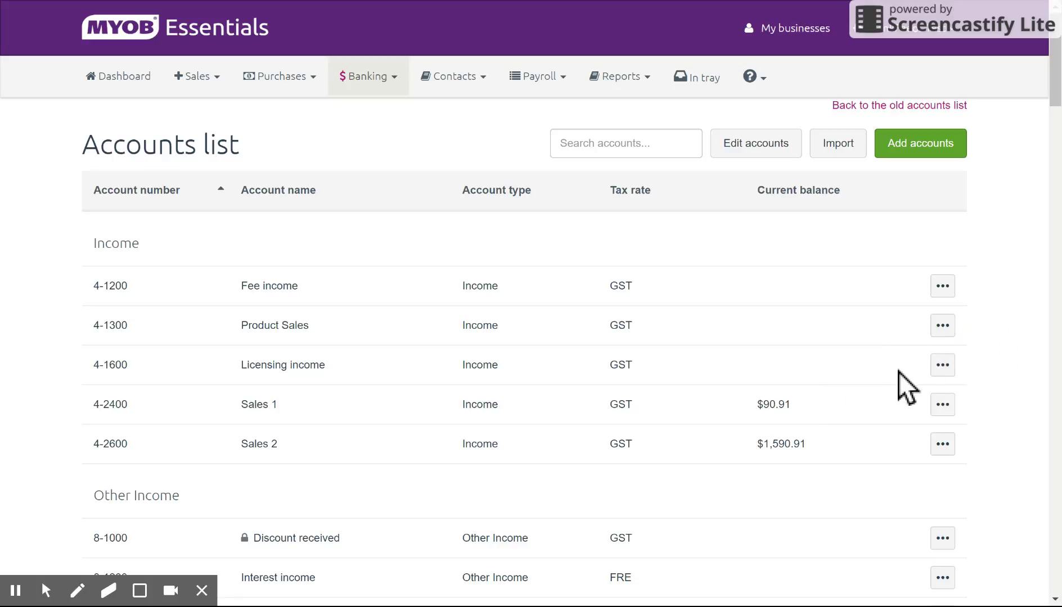
click(777, 142)
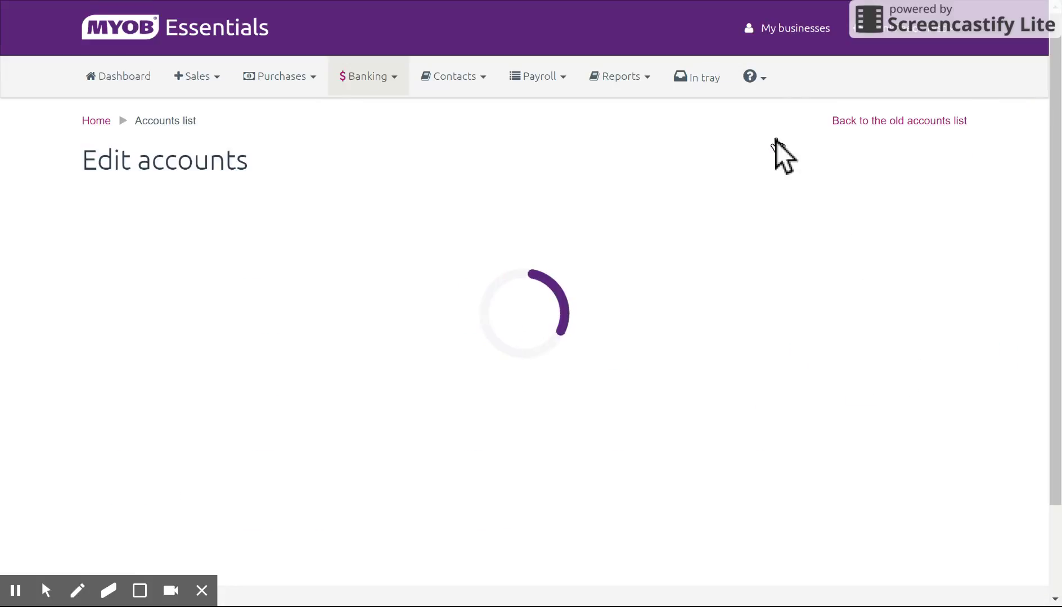
drag(331, 407, 174, 411)
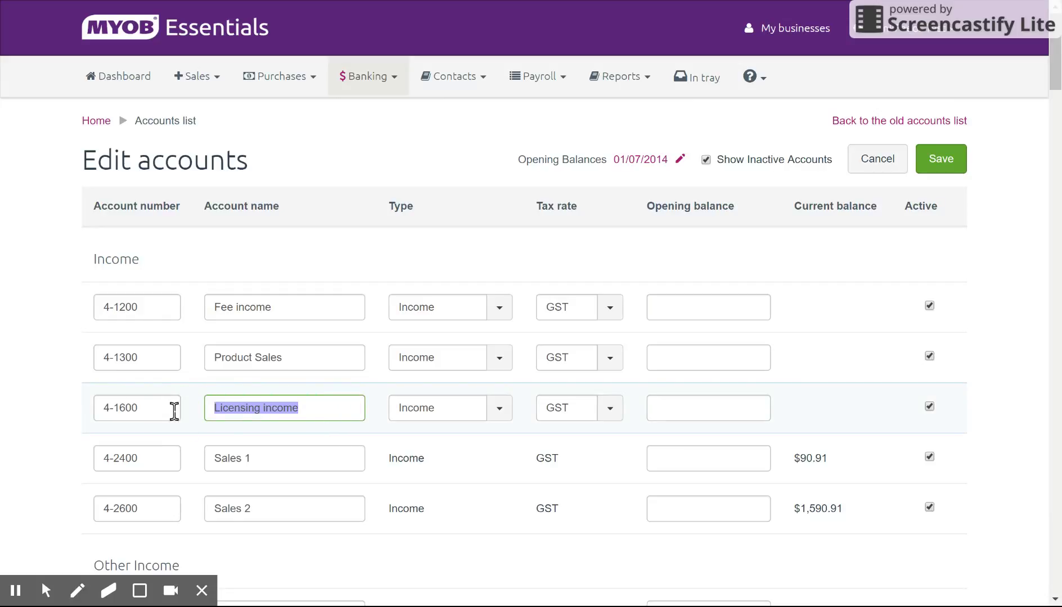
text(Service Sales)
key(Return)
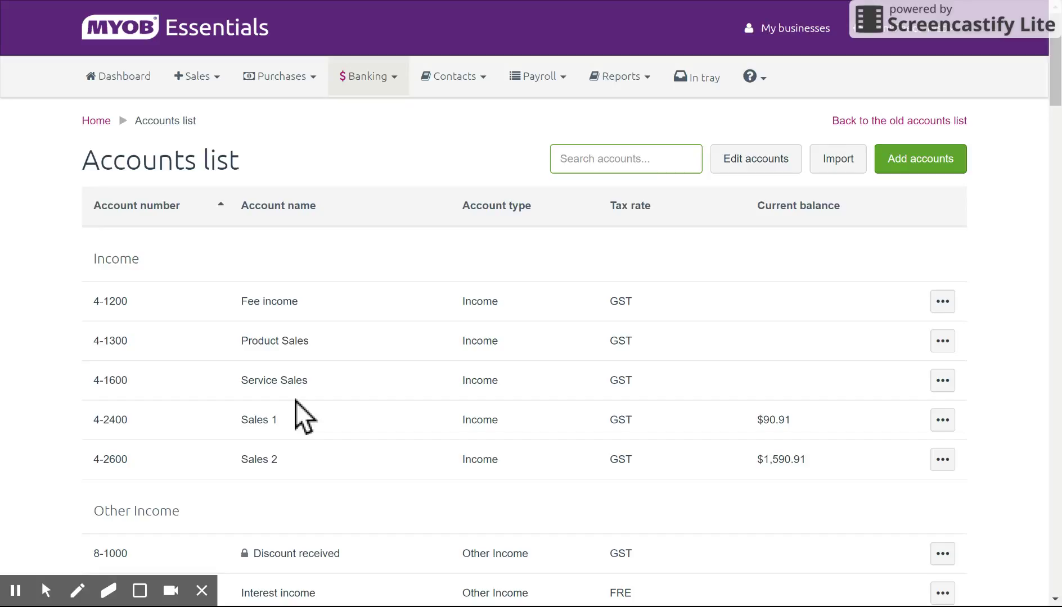
click(949, 380)
- Delete the Service Sales account, then attempt deleting Sales 1 and dismiss the refusal message
click(894, 415)
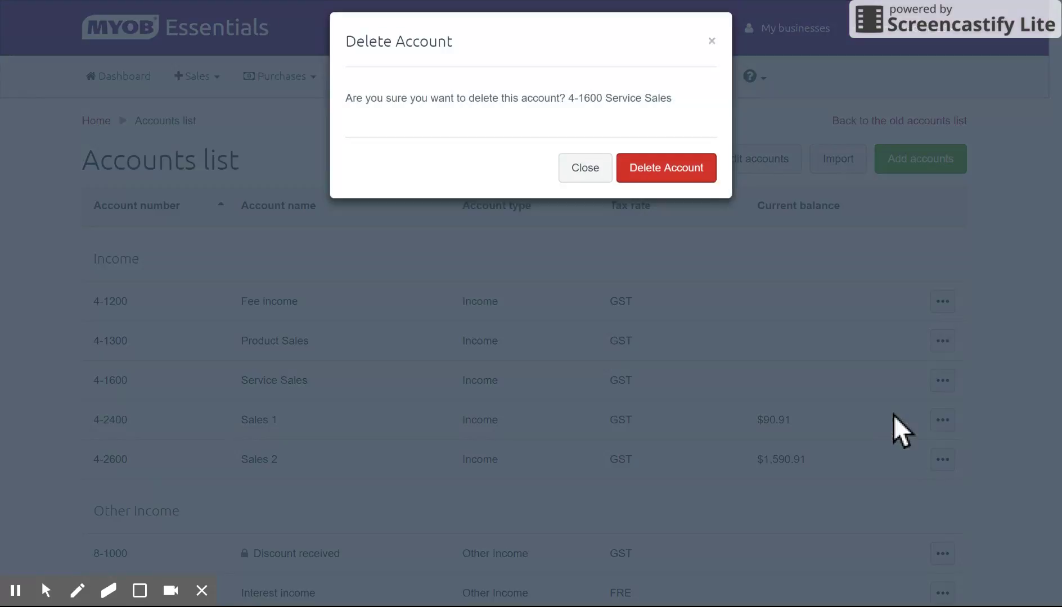
click(677, 178)
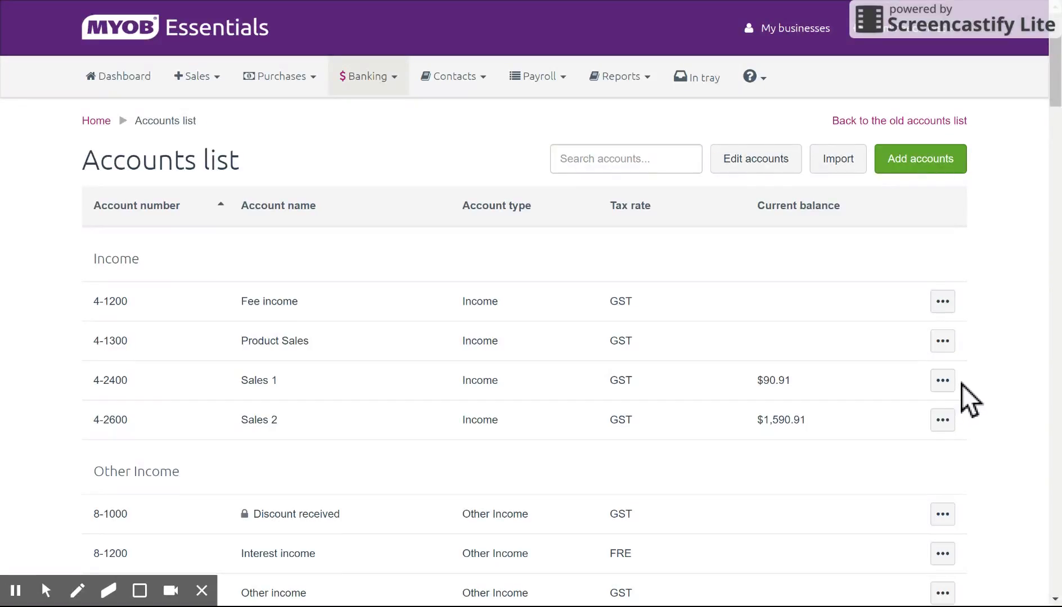
click(944, 381)
click(914, 415)
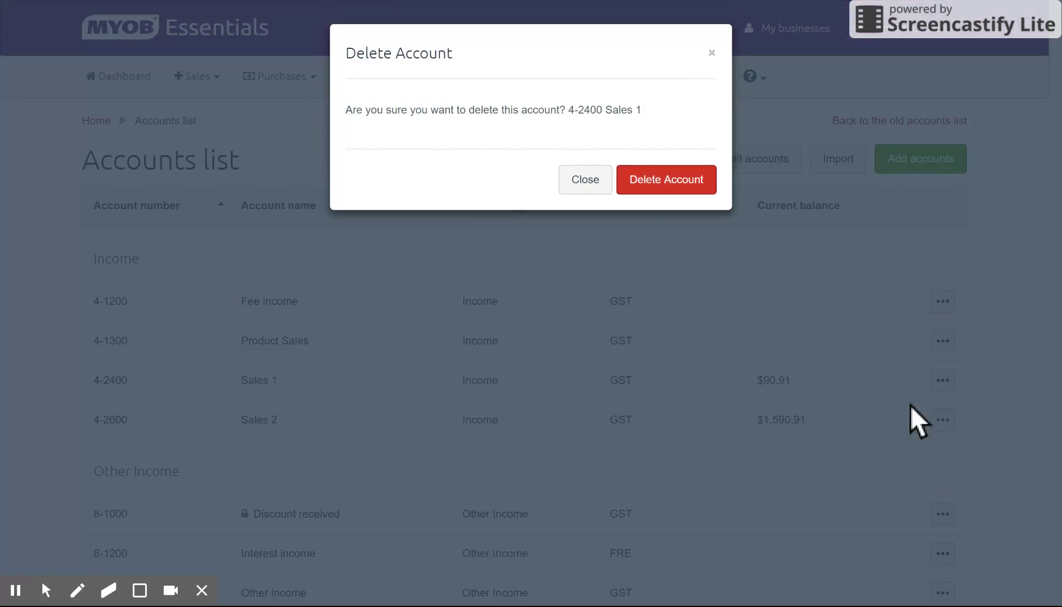
click(677, 179)
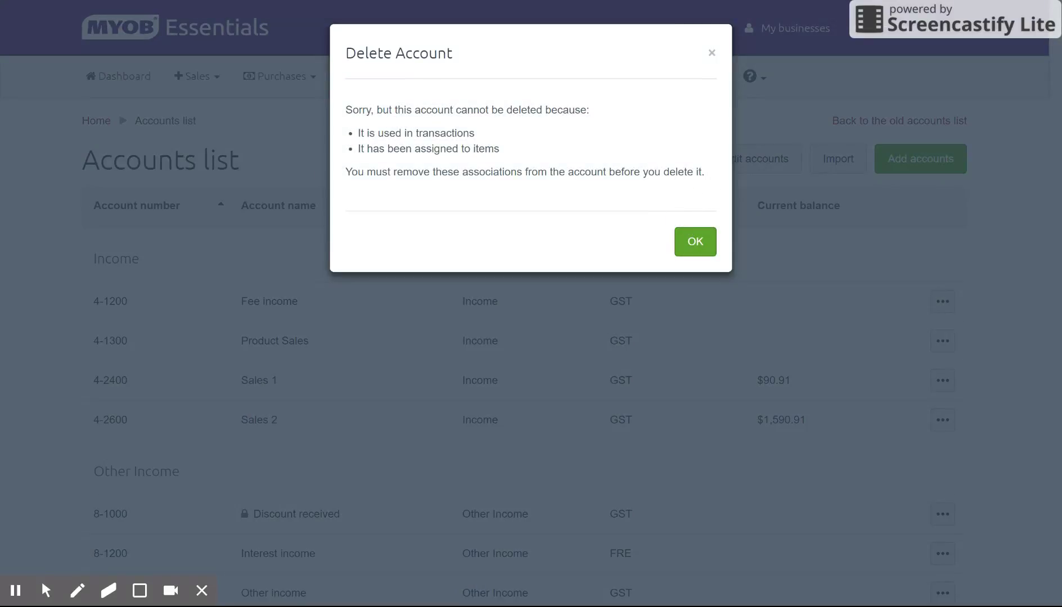
click(712, 54)
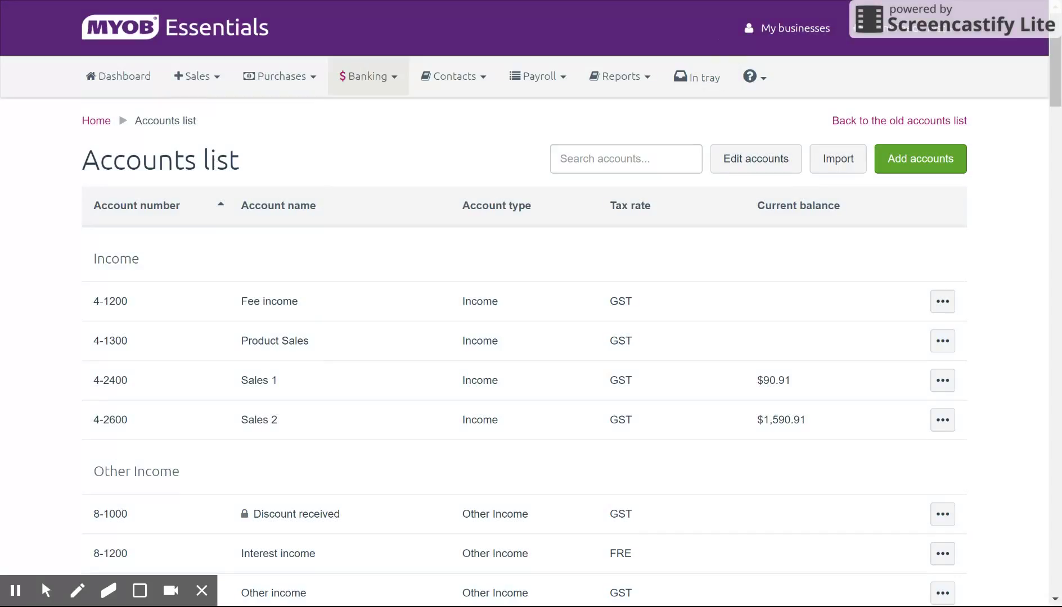
click(769, 157)
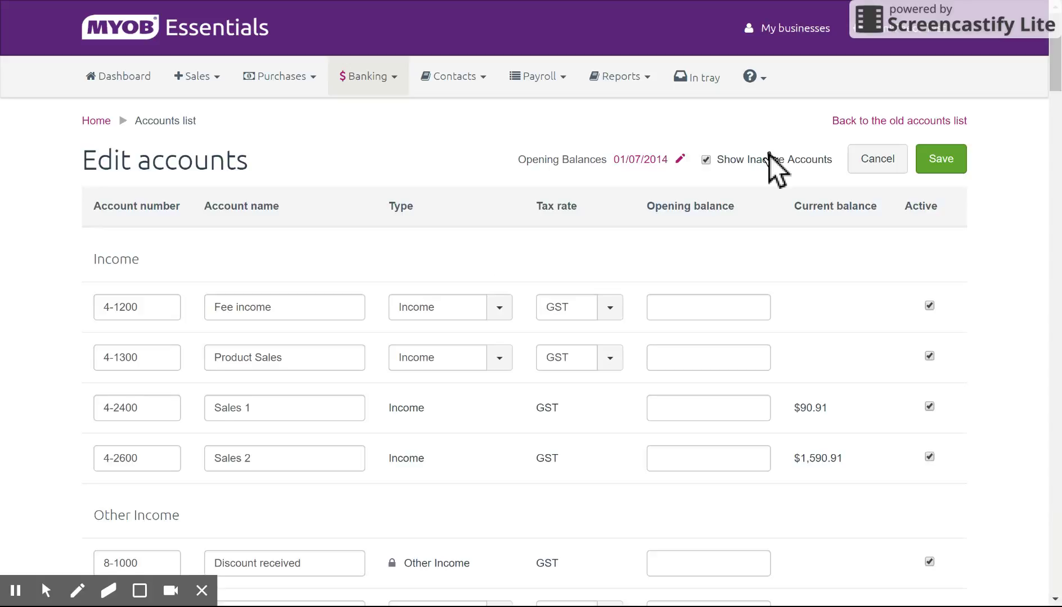
click(937, 401)
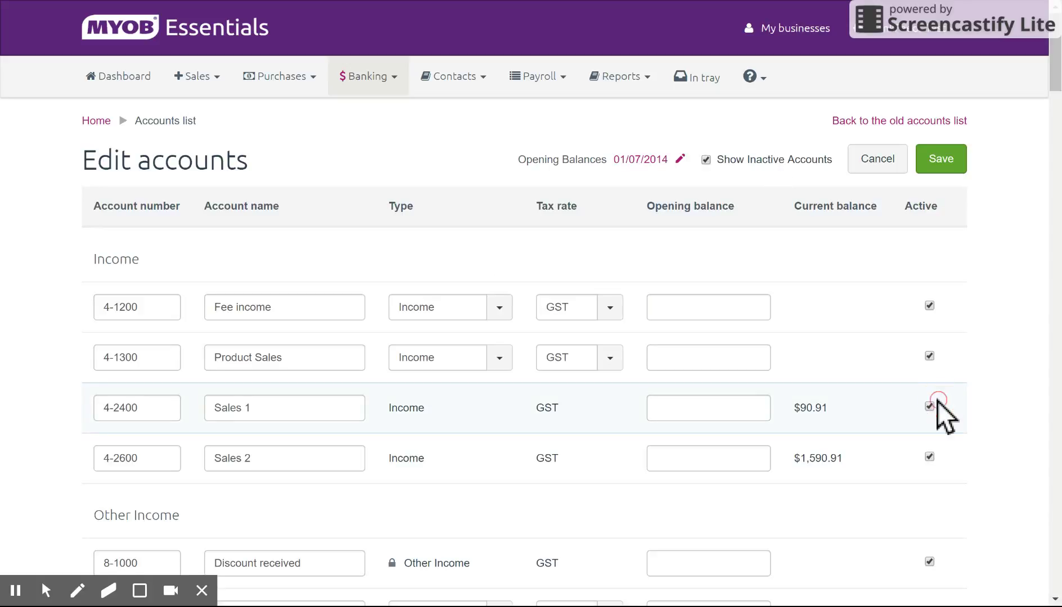
click(937, 401)
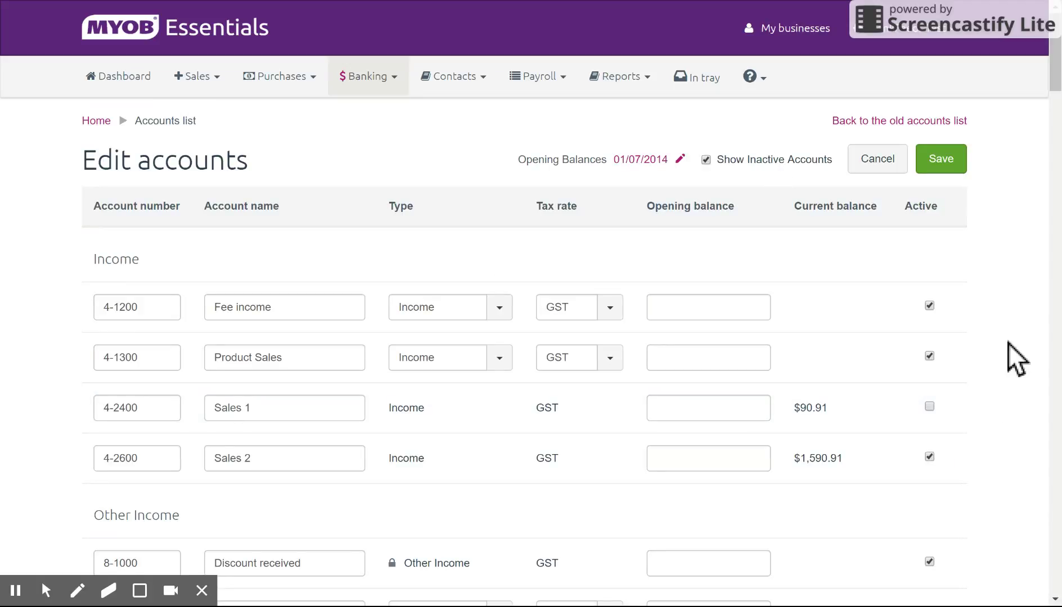
click(933, 407)
click(876, 160)
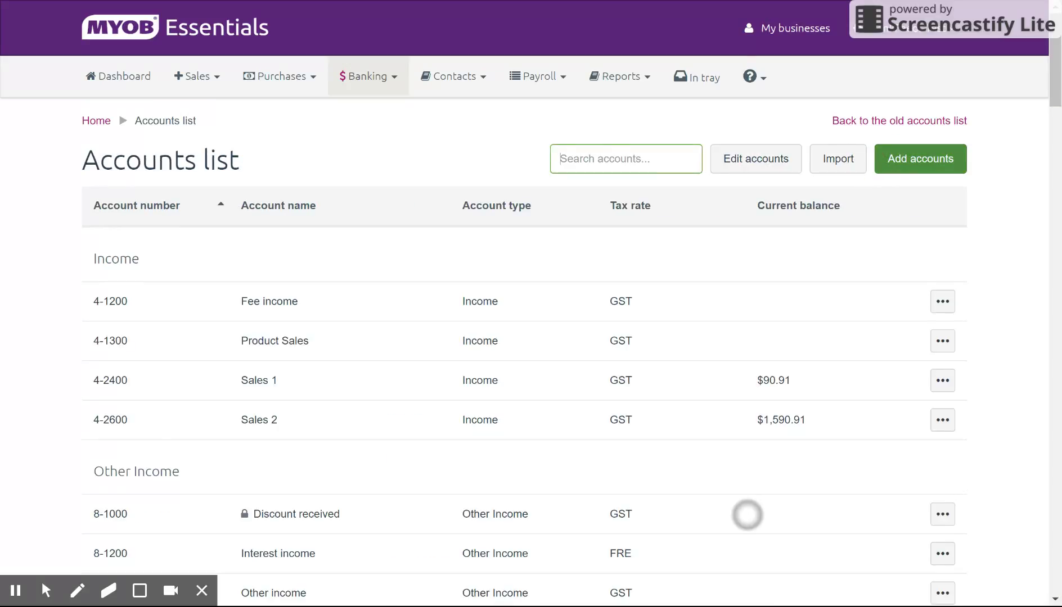
scroll(531, 337, down, 2)
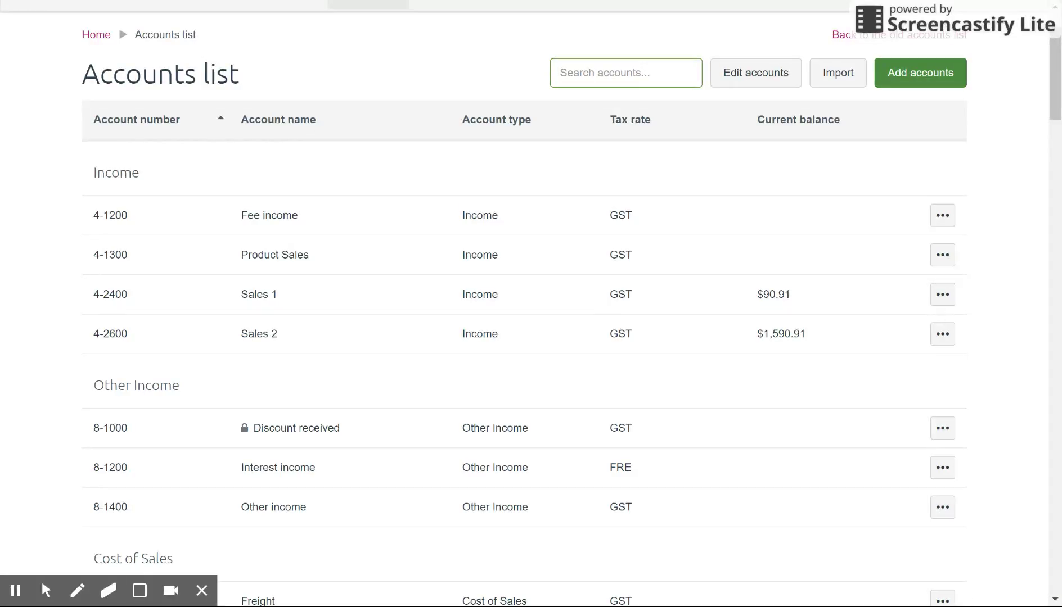
scroll(680, 424, up, 2)
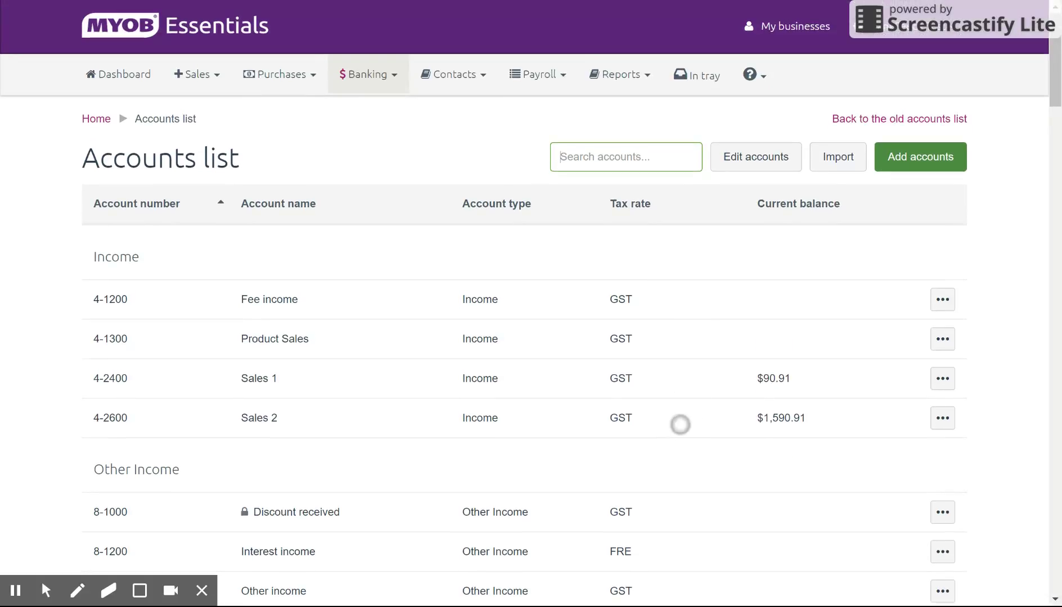